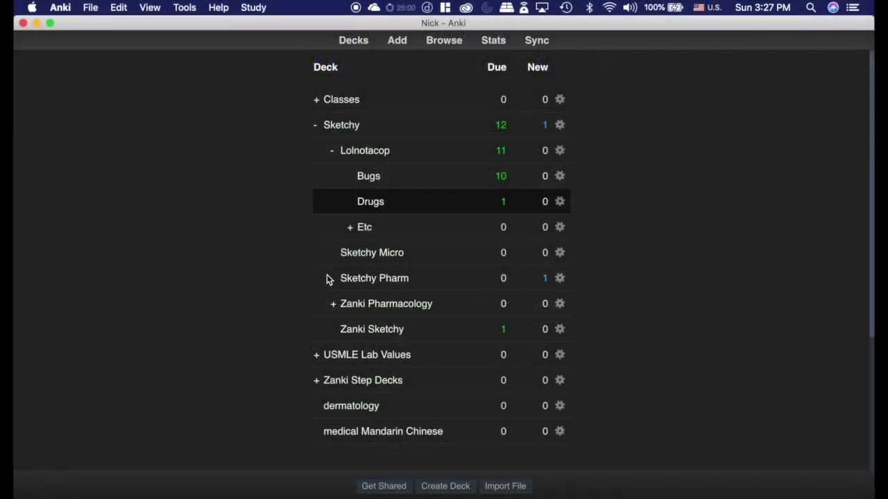
Start studying the Sketchy Pharm deck and reveal the Digoxin card's answer.
{"action": "left_click", "coordinate": [394, 279]}
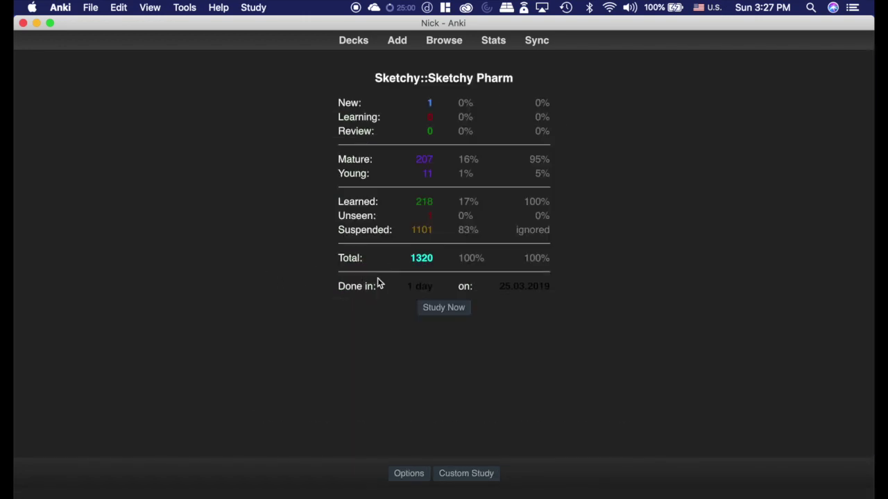
{"action": "left_click", "coordinate": [450, 308]}
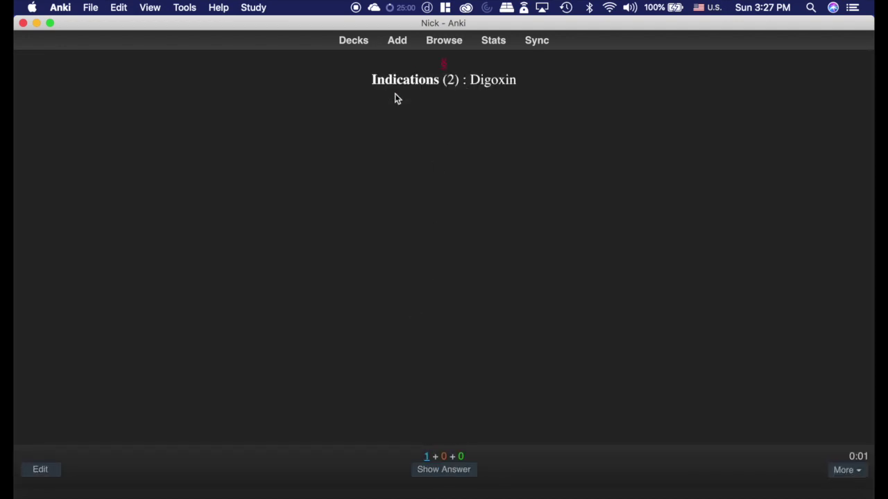
{"action": "key", "text": "space"}
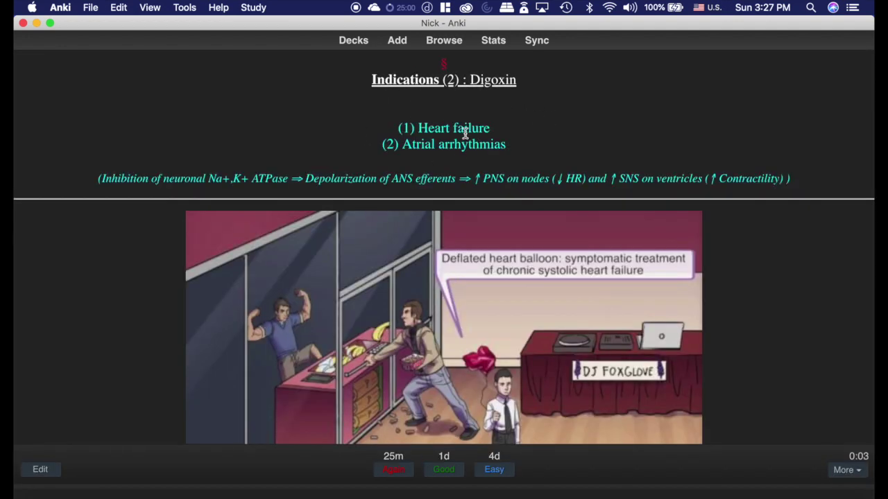
Open the Digoxin note in the editor, look through its fields, and close it again.
{"action": "key", "text": "e"}
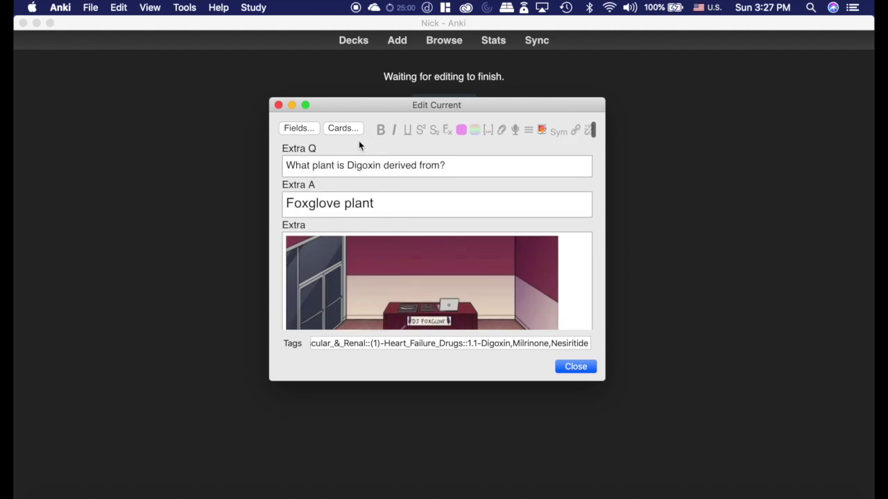
{"action": "scroll", "coordinate": [423, 232], "scroll_direction": "down", "scroll_amount": 15}
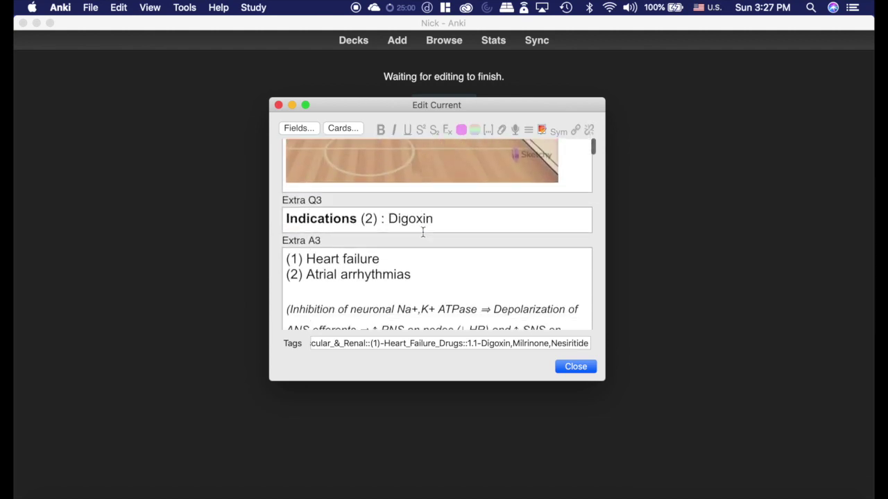
{"action": "scroll", "coordinate": [422, 232], "scroll_direction": "up", "scroll_amount": 3}
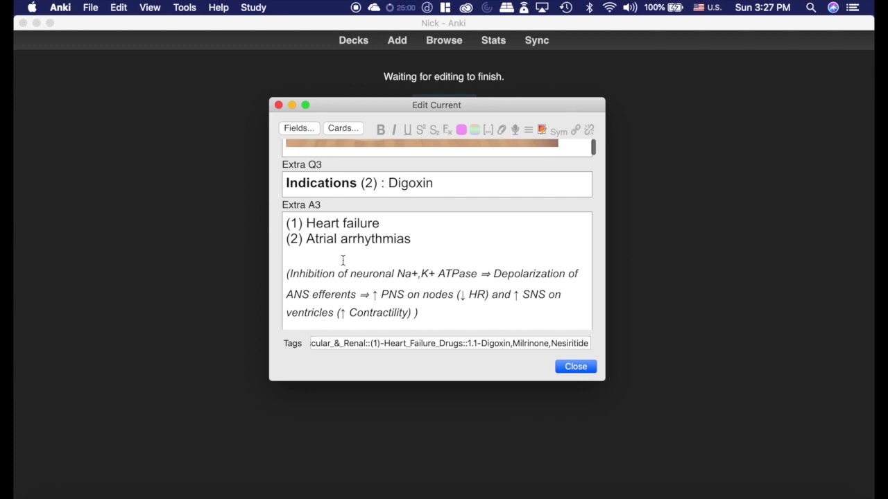
{"action": "left_click", "coordinate": [278, 105]}
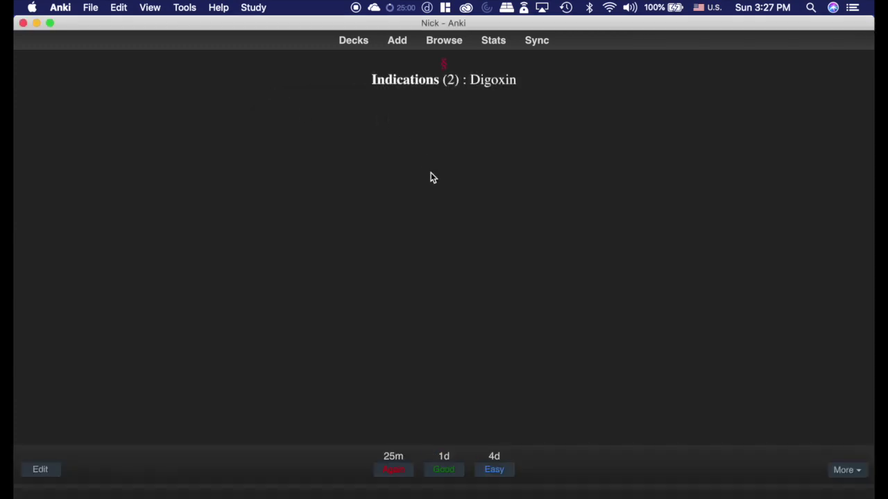
Type 'meat' on a new line under Atrial arrhythmias and bring up its web-search options.
{"action": "left_click", "coordinate": [504, 145]}
{"action": "key", "text": "Return"}
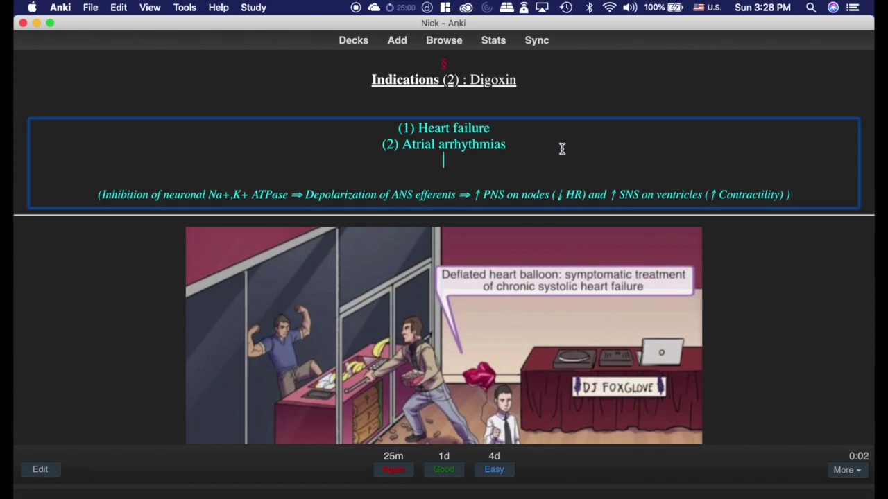
{"action": "key", "text": "Return"}
{"action": "type", "text": "meat"}
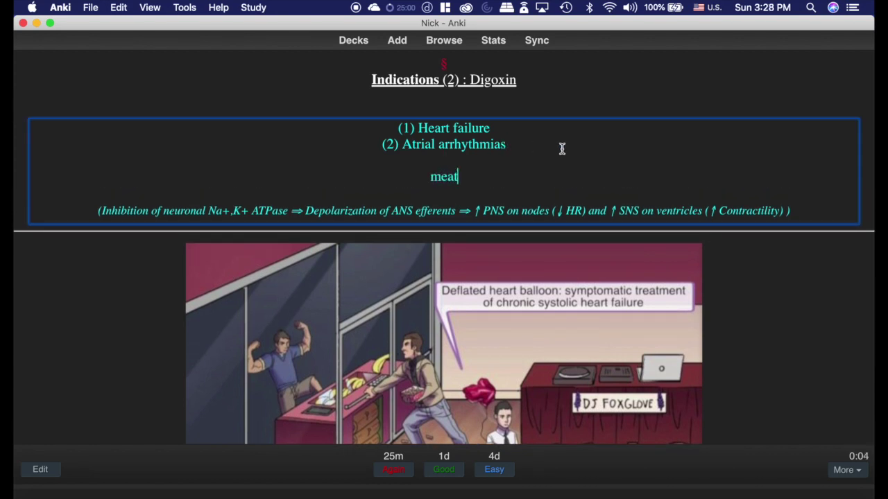
{"action": "right_click", "coordinate": [446, 177]}
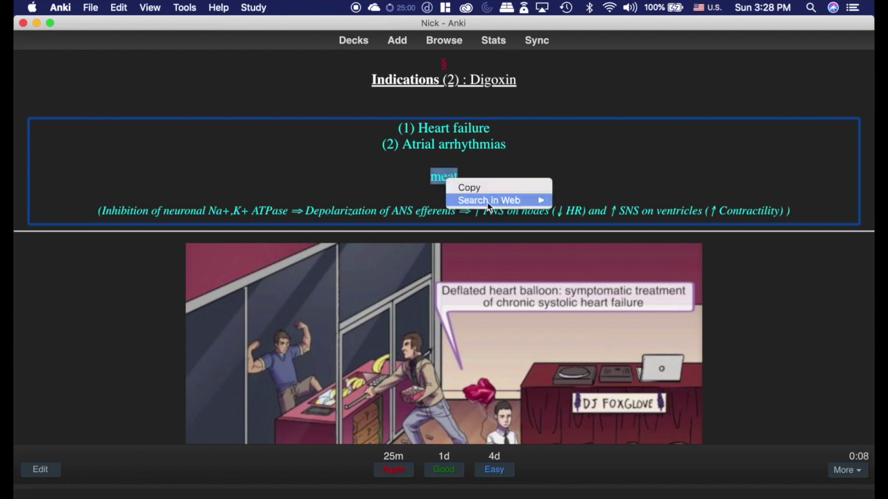
Look up 'meat' on Wikipedia and select the heritability table in the Meat article.
{"action": "mouse_move", "coordinate": [490, 201]}
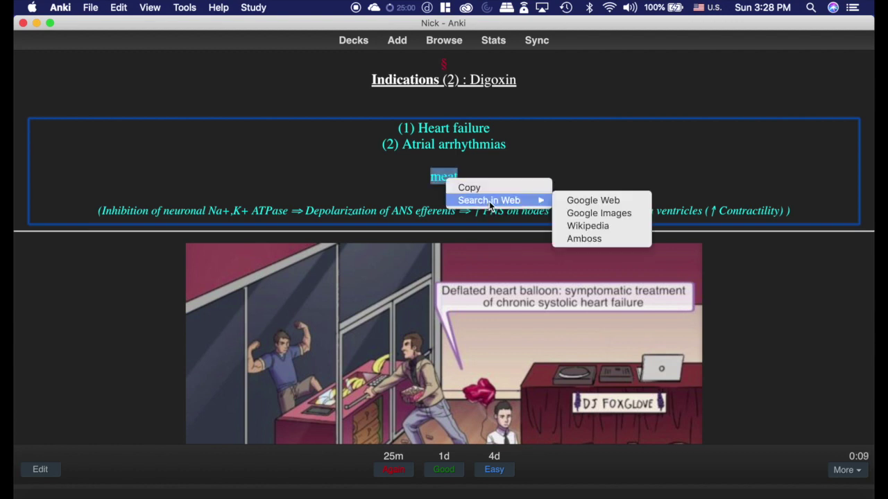
{"action": "left_click", "coordinate": [600, 226]}
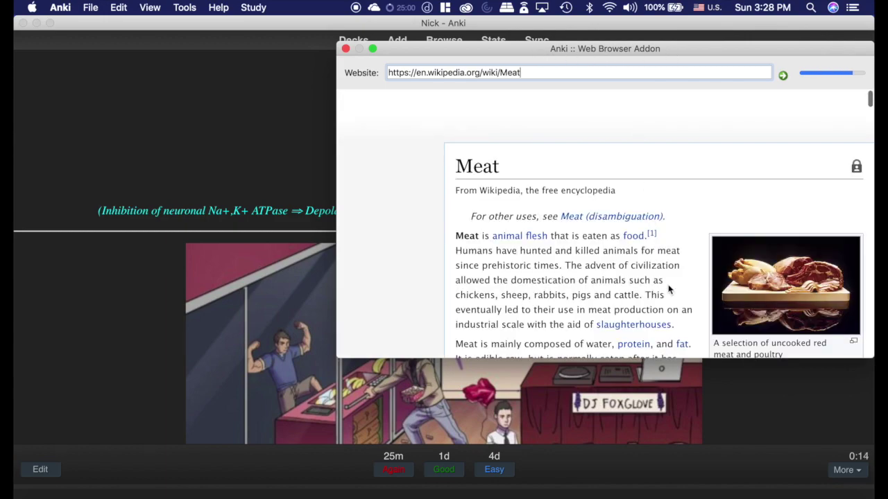
{"action": "scroll", "coordinate": [668, 289], "scroll_direction": "down", "scroll_amount": 10}
{"action": "scroll", "coordinate": [668, 285], "scroll_direction": "down", "scroll_amount": 15}
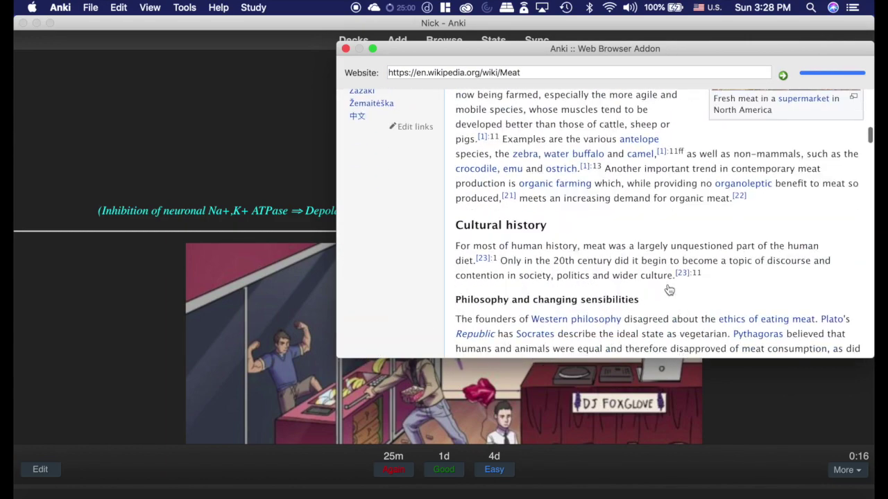
{"action": "scroll", "coordinate": [668, 289], "scroll_direction": "down", "scroll_amount": 4}
{"action": "scroll", "coordinate": [669, 290], "scroll_direction": "up", "scroll_amount": 4}
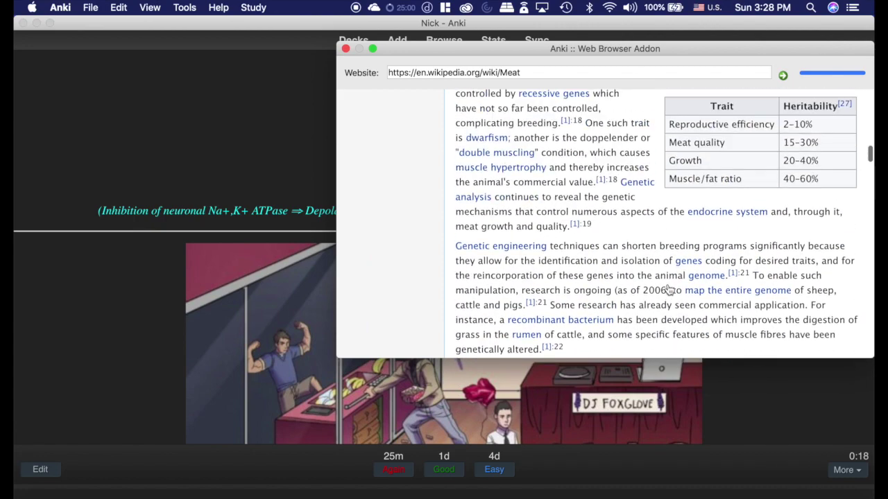
{"action": "left_click_drag", "start_coordinate": [835, 253], "coordinate": [699, 178]}
{"action": "key", "text": "super+c"}
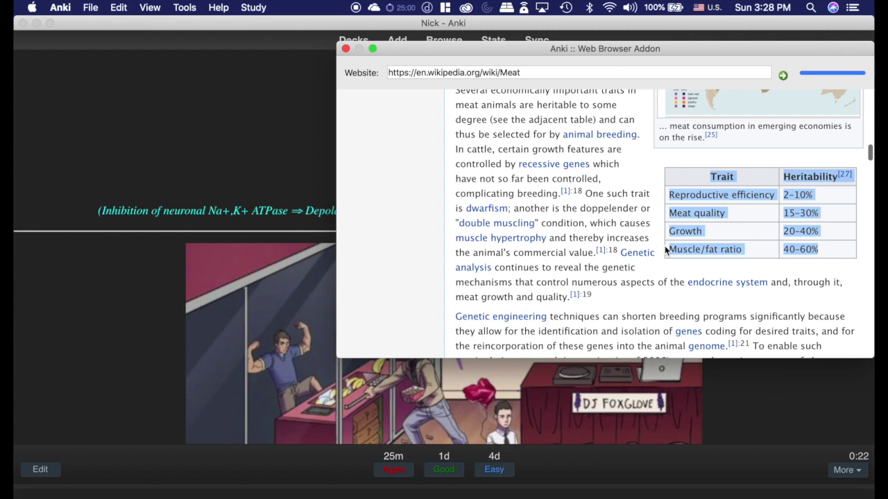
Close the web browser, paste the heritability table under 'meat', then undo the paste.
{"action": "left_click", "coordinate": [345, 48]}
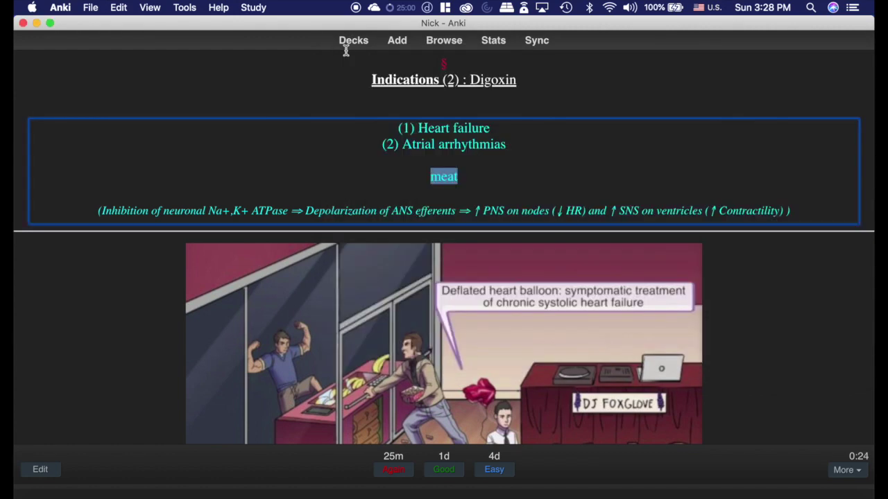
{"action": "left_click", "coordinate": [460, 178]}
{"action": "key", "text": "Return"}
{"action": "key", "text": "super+v"}
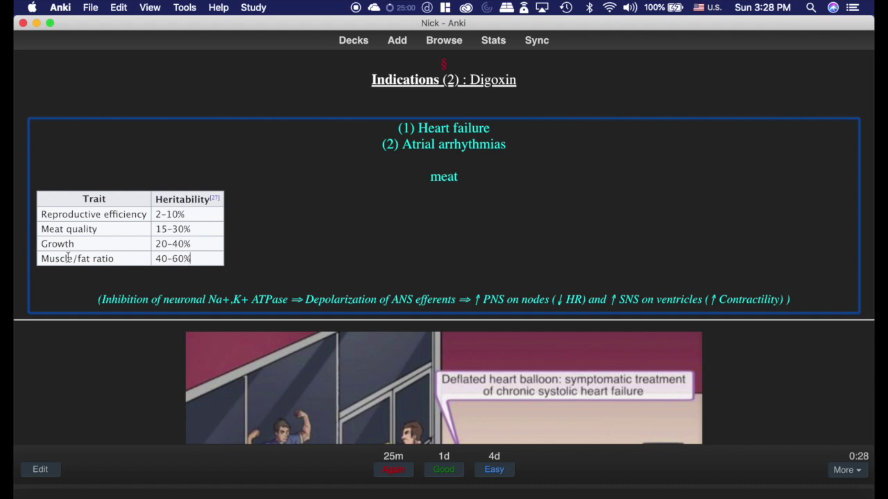
{"action": "key", "text": "super+z"}
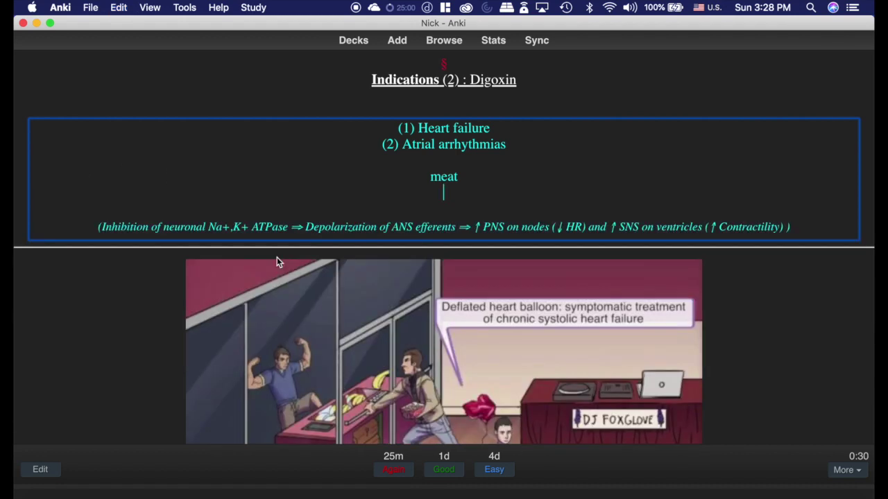
{"action": "left_click", "coordinate": [588, 79]}
{"action": "left_click", "coordinate": [668, 61]}
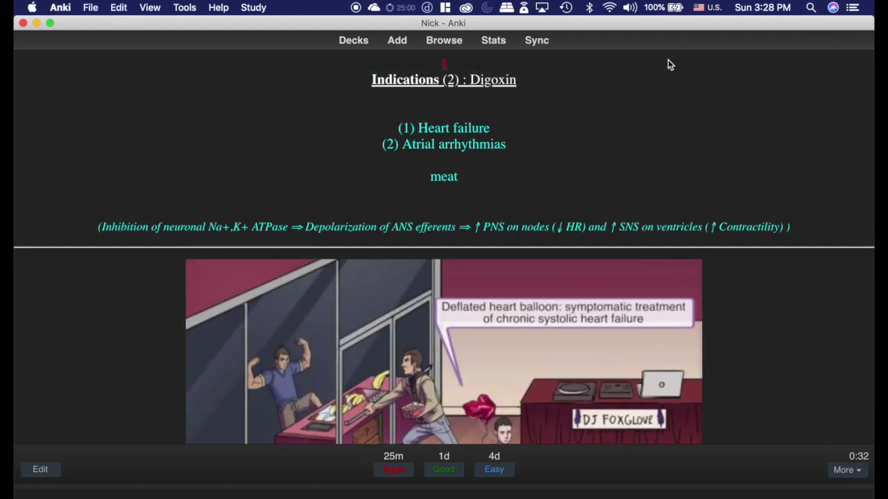
In the note editor, paste the table into Extra A3 and select it together with 'meat' for removal.
{"action": "key", "text": "e"}
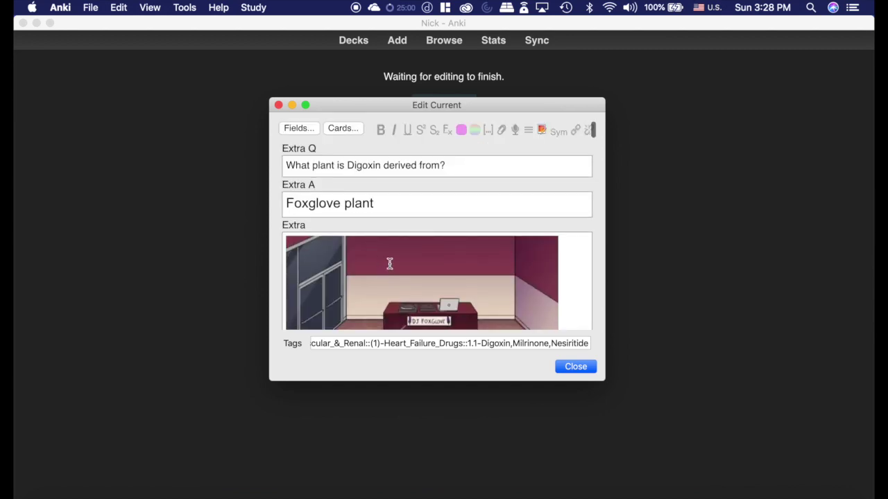
{"action": "scroll", "coordinate": [389, 262], "scroll_direction": "down", "scroll_amount": 15}
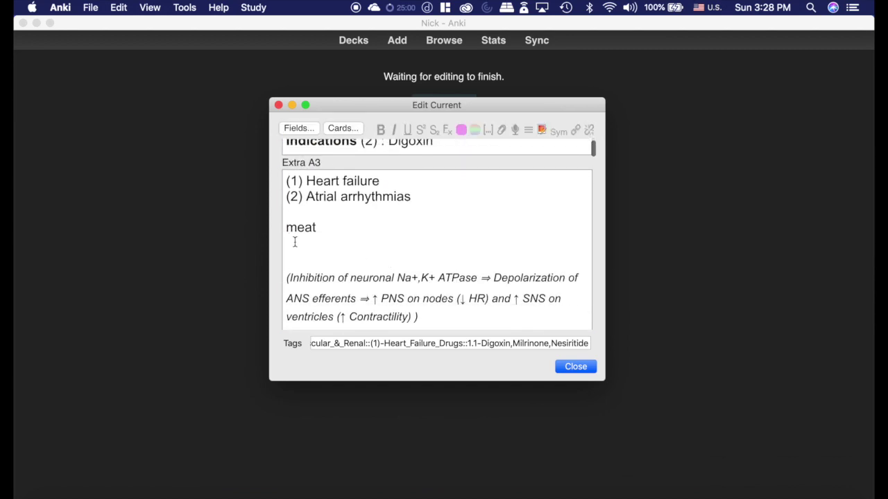
{"action": "left_click", "coordinate": [296, 242]}
{"action": "type", "text": "TraitHeritability[27]Reproductive efficiency2–10%Meat quality15–30%Growth20–40%Muscle/fat ratio40–60%"}
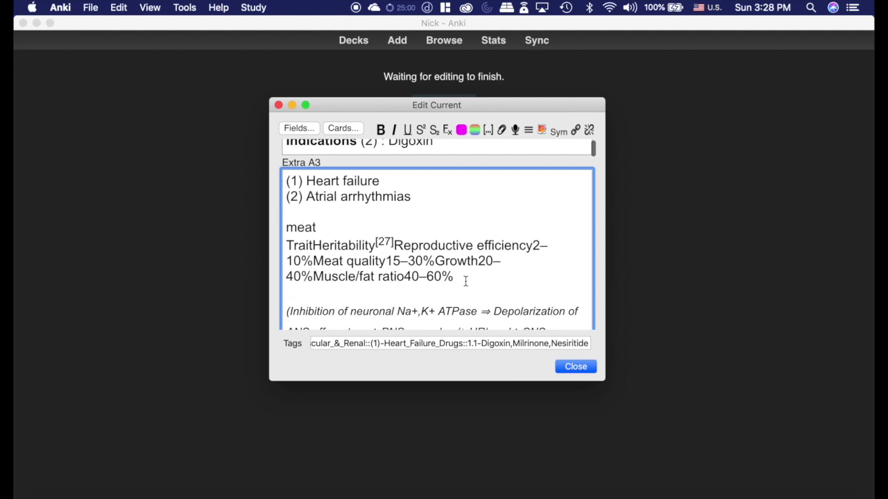
{"action": "left_click_drag", "start_coordinate": [466, 278], "coordinate": [284, 220]}
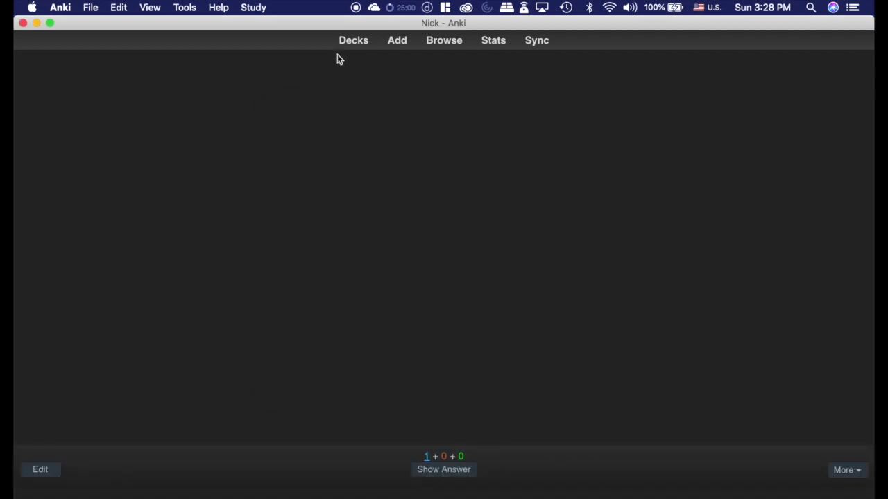
Close the note editor and open the Add window, moving it toward the screen centre.
{"action": "left_click", "coordinate": [353, 41]}
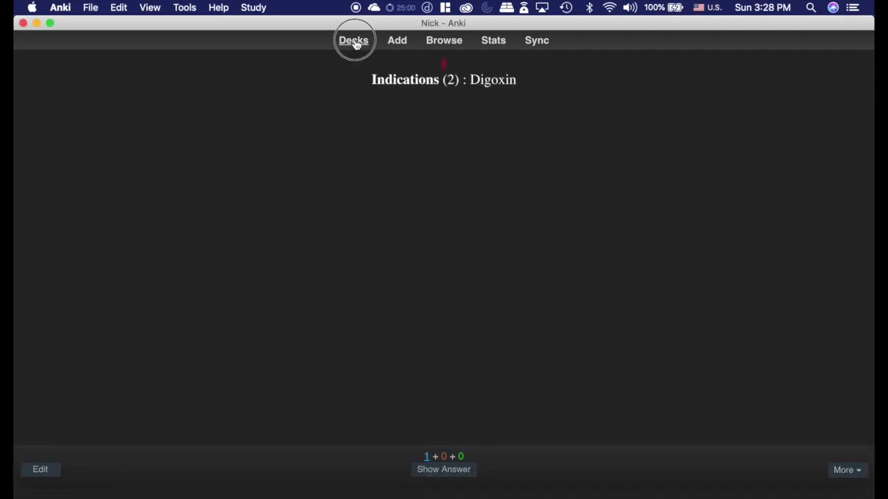
{"action": "left_click", "coordinate": [397, 40]}
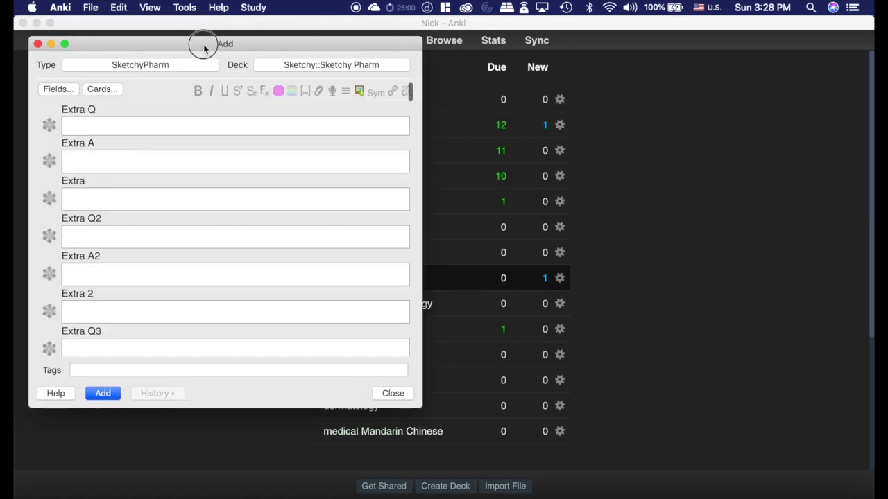
{"action": "left_click_drag", "start_coordinate": [198, 40], "coordinate": [382, 56]}
Set the new note's type to SketchyPharm and bring up its card templates.
{"action": "left_click", "coordinate": [316, 81]}
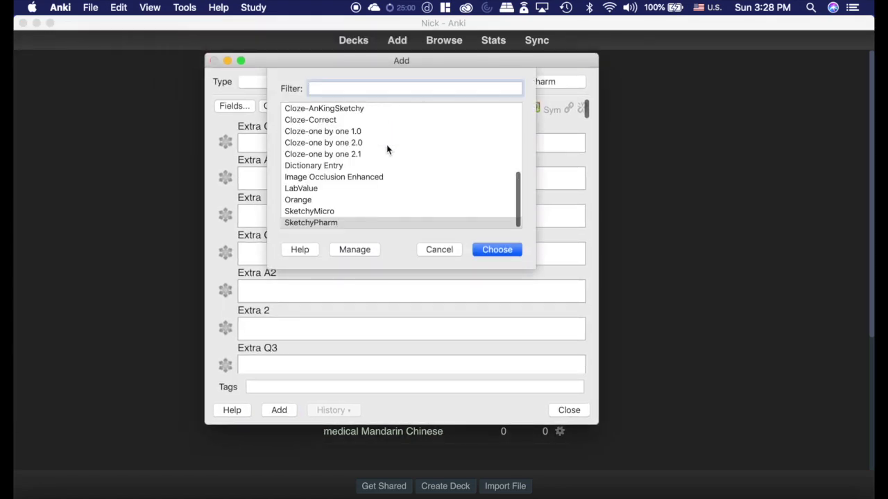
{"action": "scroll", "coordinate": [346, 231], "scroll_direction": "up", "scroll_amount": 1}
{"action": "scroll", "coordinate": [345, 212], "scroll_direction": "down", "scroll_amount": 1}
{"action": "left_click", "coordinate": [329, 223]}
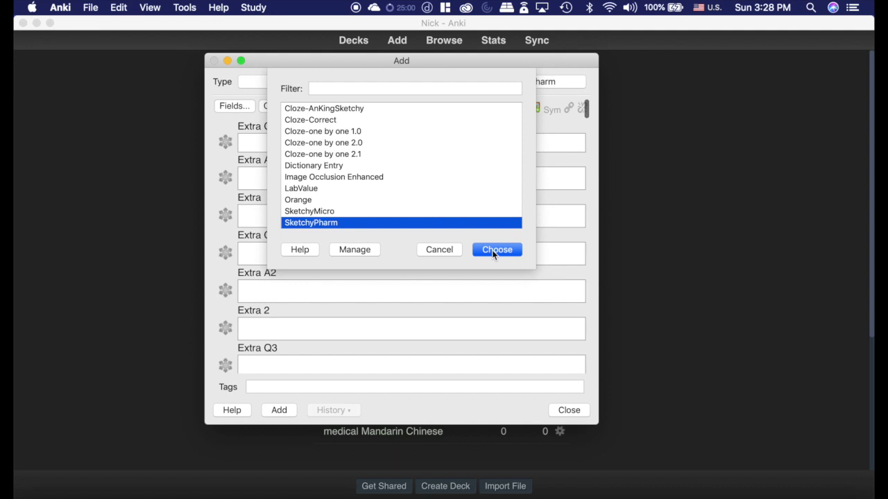
{"action": "left_click", "coordinate": [492, 251]}
{"action": "left_click", "coordinate": [281, 107]}
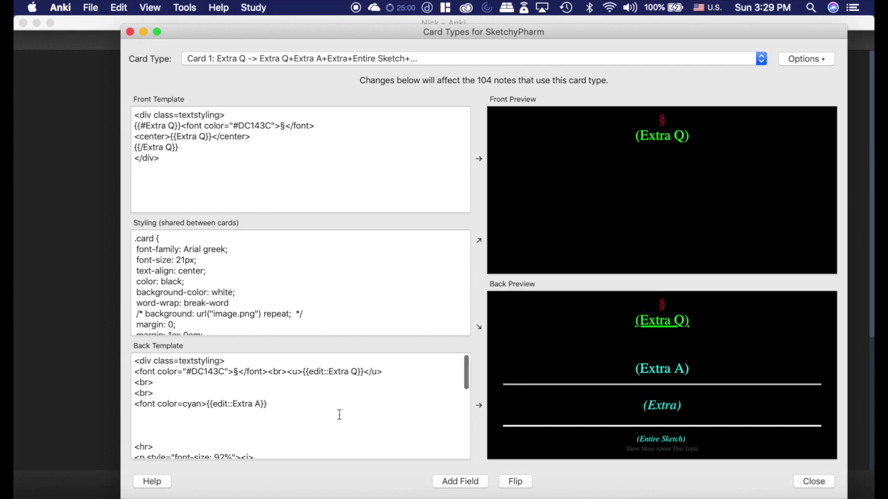
Inspect the {{edit:…}} fields in the Card 1 and Card 2 back templates, then close both windows.
{"action": "scroll", "coordinate": [333, 415], "scroll_direction": "down", "scroll_amount": 3}
{"action": "scroll", "coordinate": [277, 419], "scroll_direction": "up", "scroll_amount": 3}
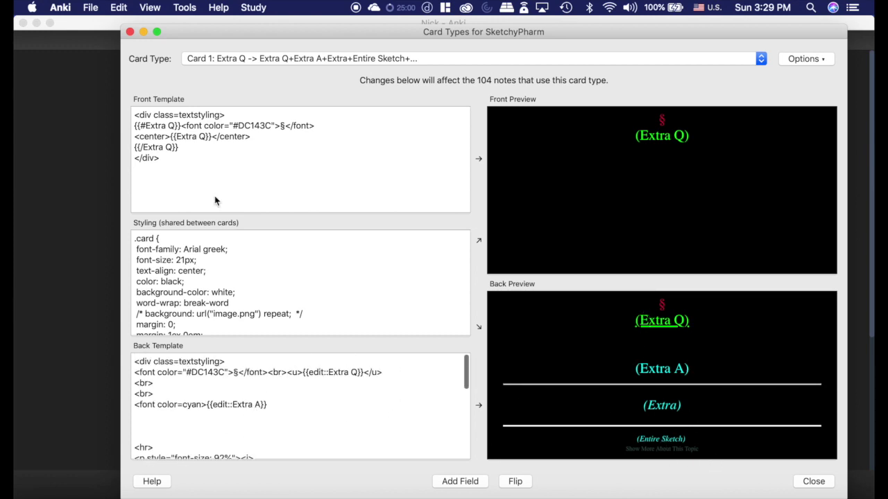
{"action": "left_click", "coordinate": [267, 59]}
{"action": "left_click", "coordinate": [261, 70]}
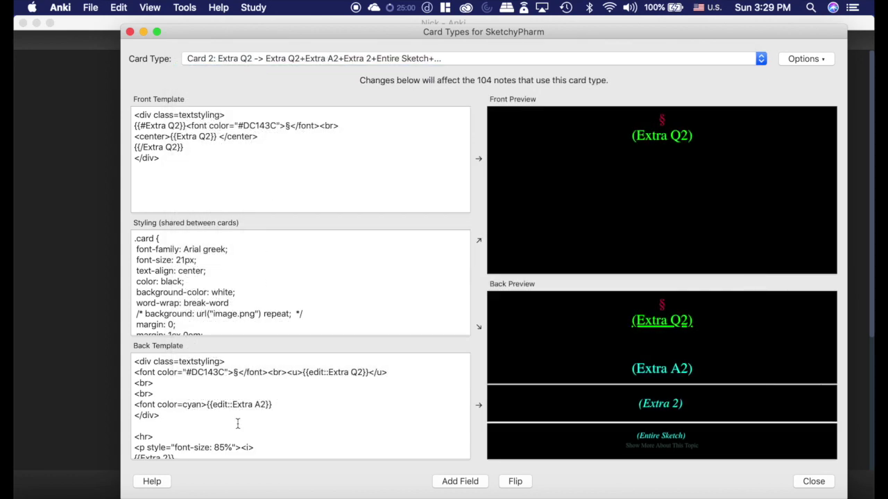
{"action": "left_click", "coordinate": [344, 60]}
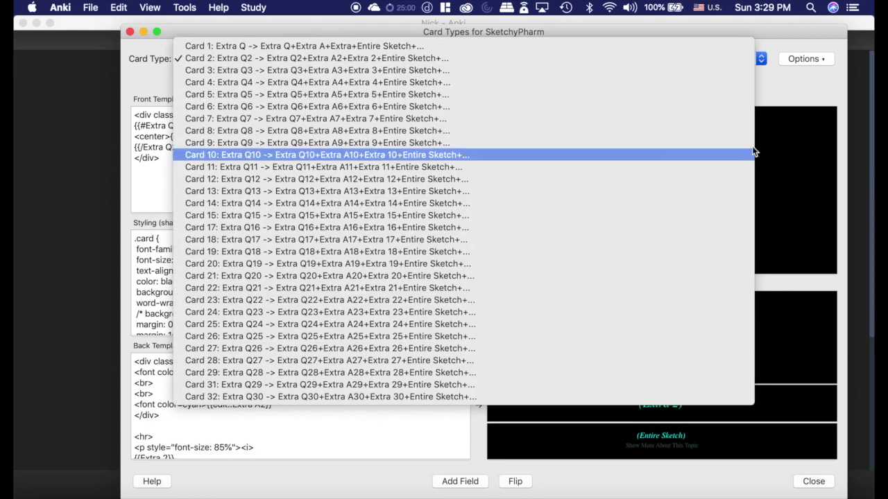
{"action": "left_click", "coordinate": [790, 88]}
{"action": "left_click", "coordinate": [813, 483]}
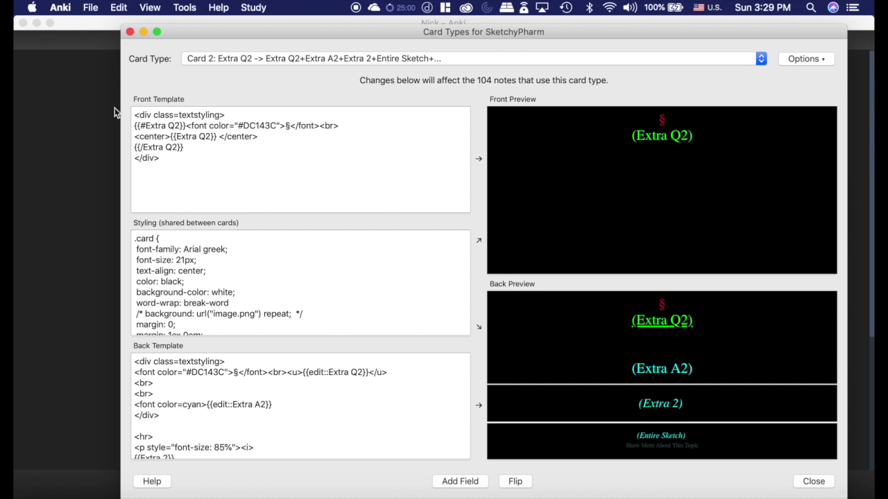
{"action": "key", "text": "Escape"}
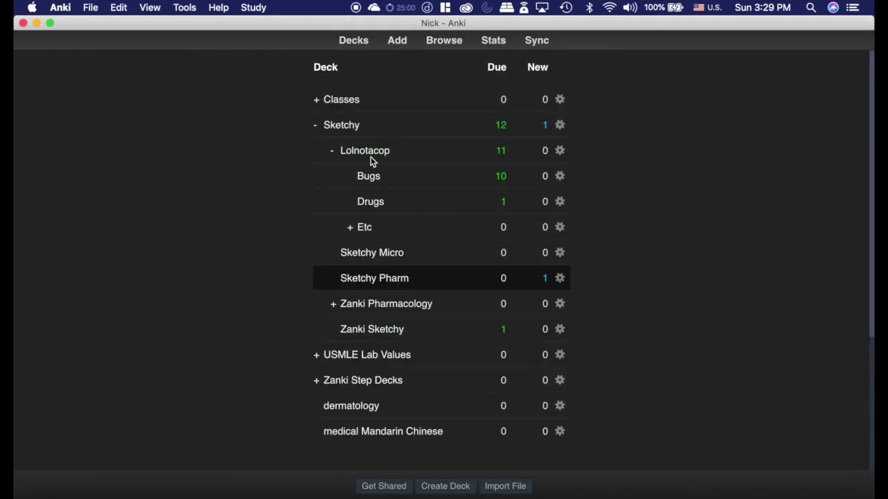
{"action": "left_click", "coordinate": [369, 152]}
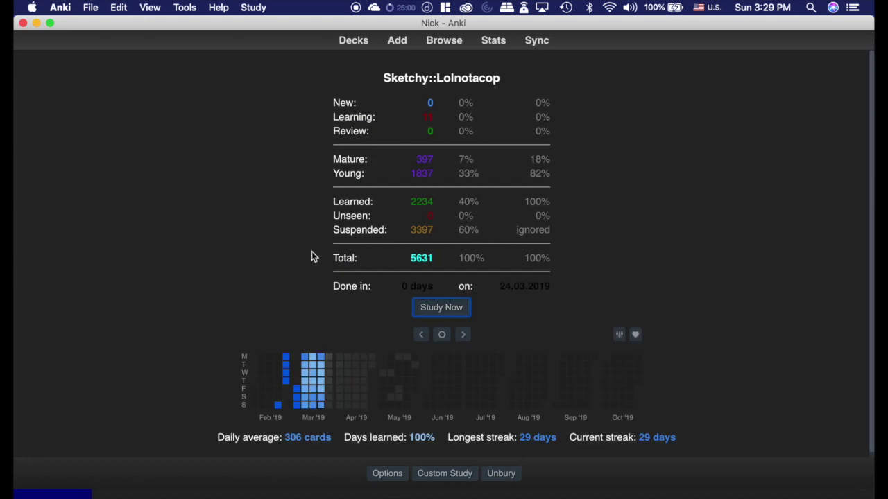
{"action": "left_click", "coordinate": [441, 307]}
{"action": "key", "text": "space"}
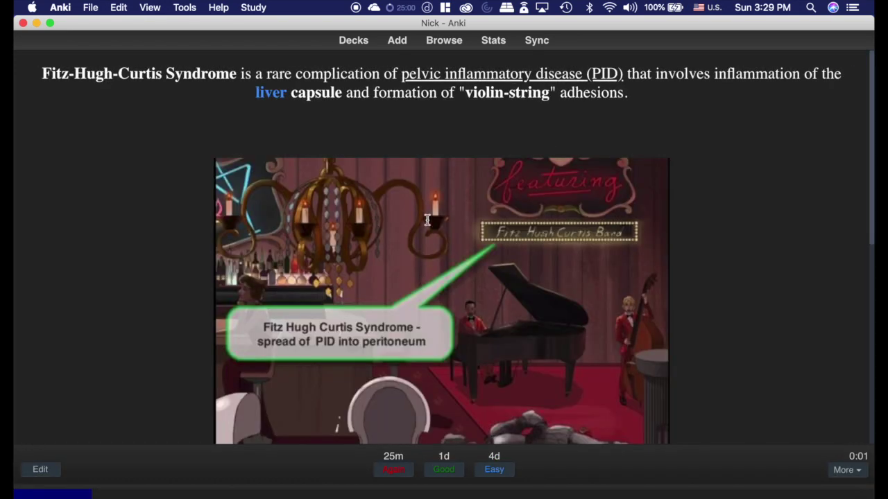
{"action": "scroll", "coordinate": [551, 228], "scroll_direction": "down", "scroll_amount": 3}
{"action": "scroll", "coordinate": [552, 230], "scroll_direction": "up", "scroll_amount": 3}
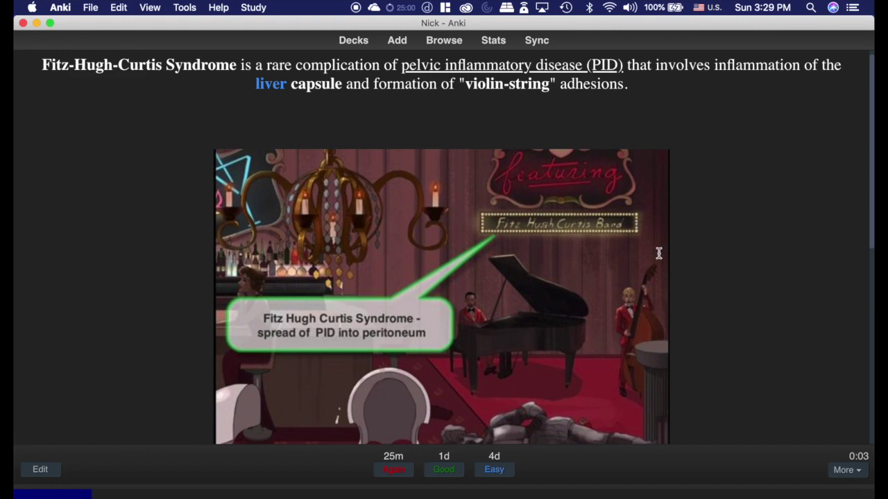
{"action": "left_click", "coordinate": [659, 253]}
{"action": "scroll", "coordinate": [323, 248], "scroll_direction": "down", "scroll_amount": 1}
{"action": "scroll", "coordinate": [323, 247], "scroll_direction": "down", "scroll_amount": 3}
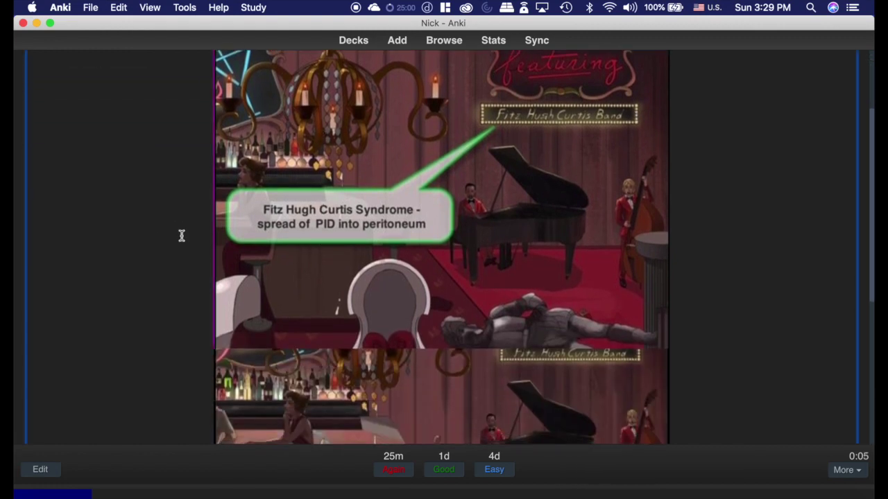
{"action": "type", "text": "adfa"}
{"action": "key", "text": "super+z"}
{"action": "scroll", "coordinate": [182, 235], "scroll_direction": "down", "scroll_amount": 2}
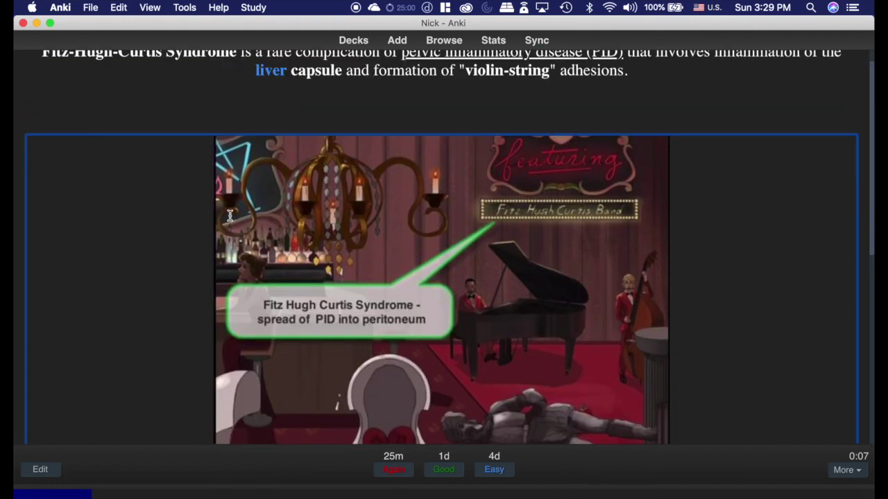
{"action": "left_click", "coordinate": [401, 103]}
{"action": "scroll", "coordinate": [444, 183], "scroll_direction": "up", "scroll_amount": 2}
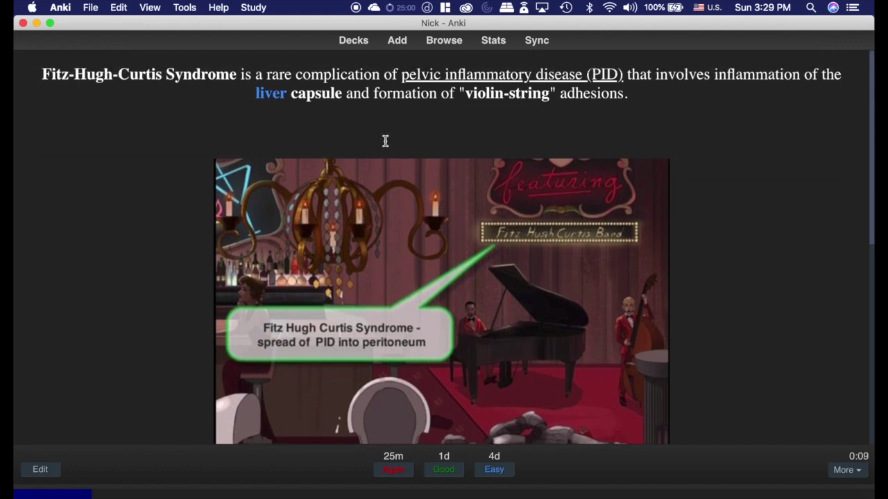
{"action": "double_click", "coordinate": [403, 92]}
{"action": "left_click", "coordinate": [360, 76]}
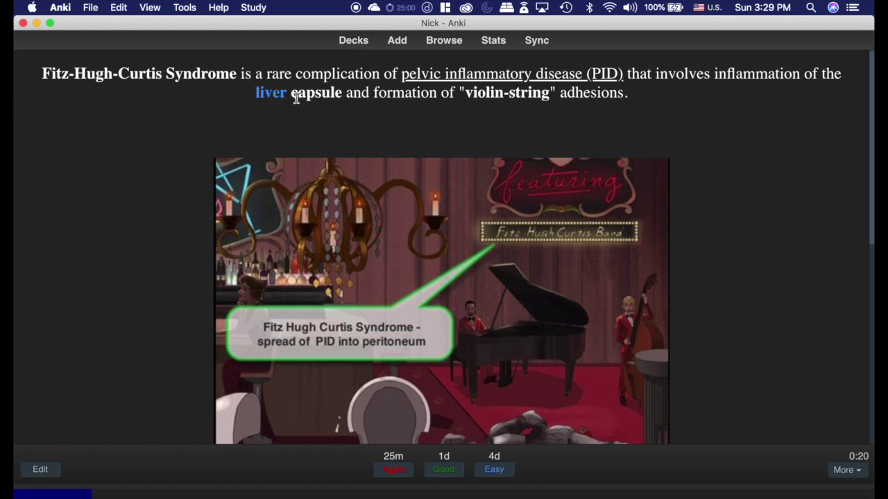
{"action": "scroll", "coordinate": [396, 263], "scroll_direction": "down", "scroll_amount": 2}
{"action": "scroll", "coordinate": [396, 264], "scroll_direction": "up", "scroll_amount": 2}
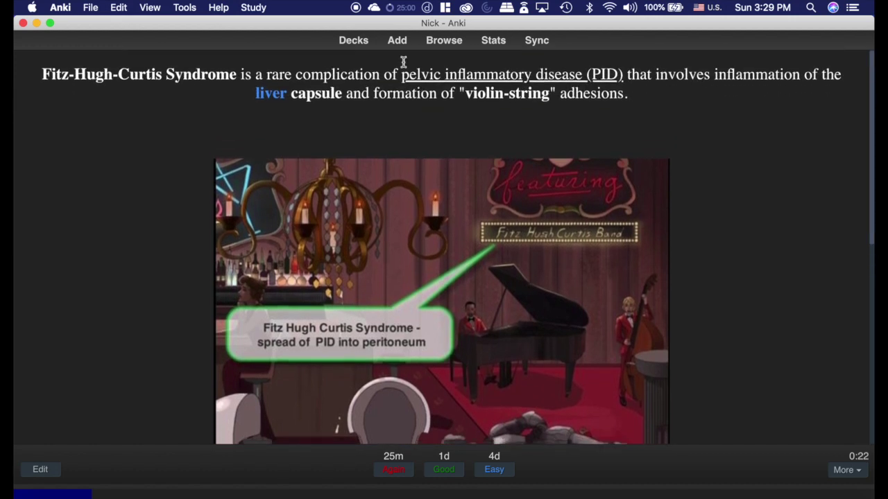
{"action": "left_click", "coordinate": [354, 40]}
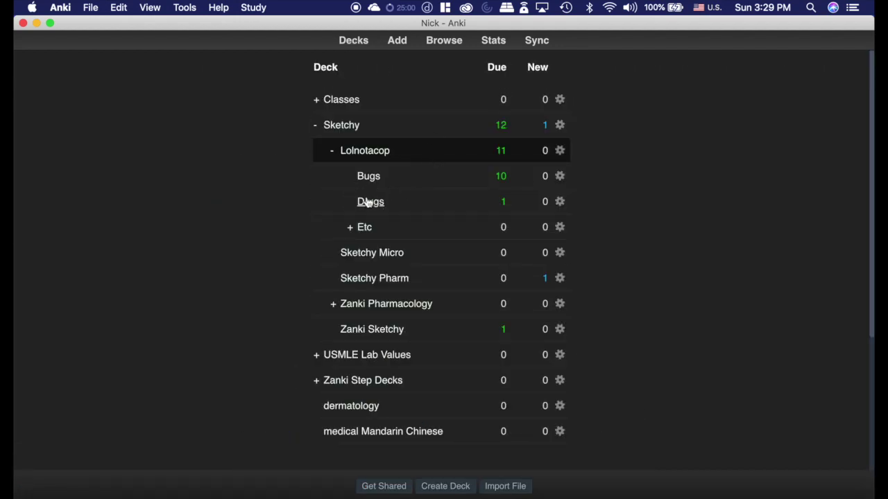
Study the Drugs deck, reveal the Macrolides card's answer, and expand its full sketch details.
{"action": "left_click", "coordinate": [375, 206]}
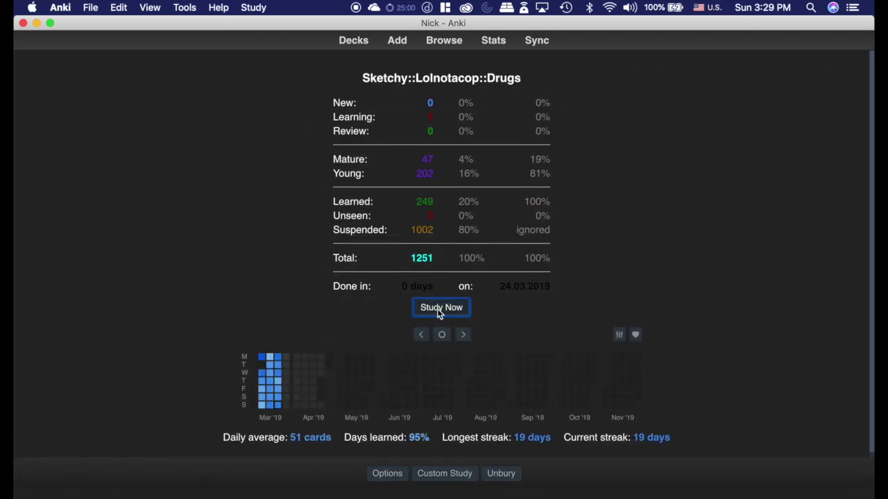
{"action": "left_click", "coordinate": [450, 308]}
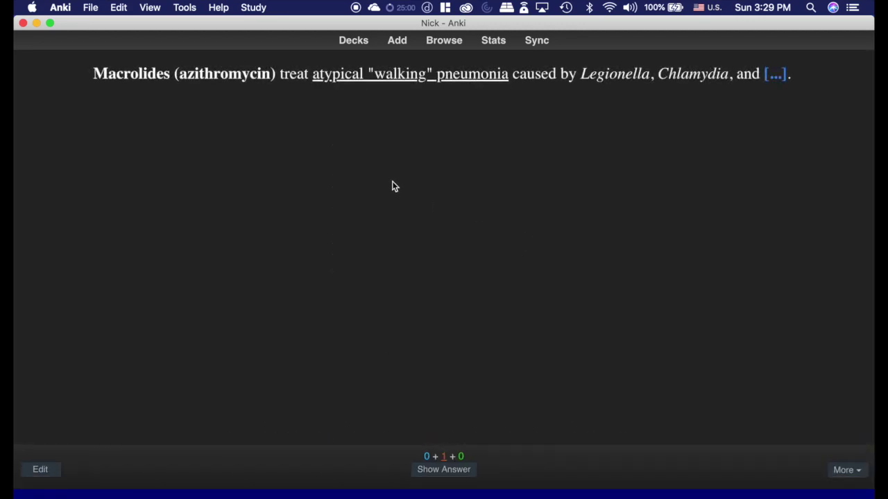
{"action": "key", "text": "space"}
{"action": "left_click", "coordinate": [445, 270]}
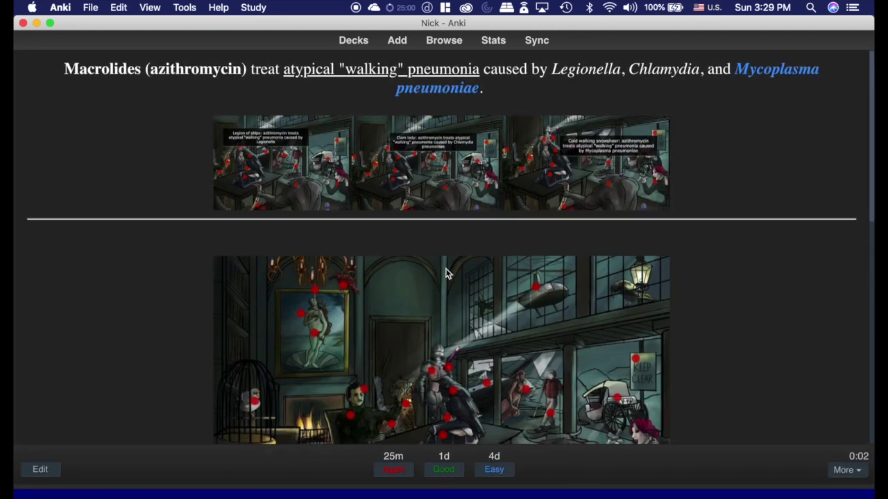
{"action": "scroll", "coordinate": [446, 273], "scroll_direction": "down", "scroll_amount": 10}
{"action": "scroll", "coordinate": [446, 272], "scroll_direction": "up", "scroll_amount": 10}
{"action": "scroll", "coordinate": [446, 273], "scroll_direction": "down", "scroll_amount": 2}
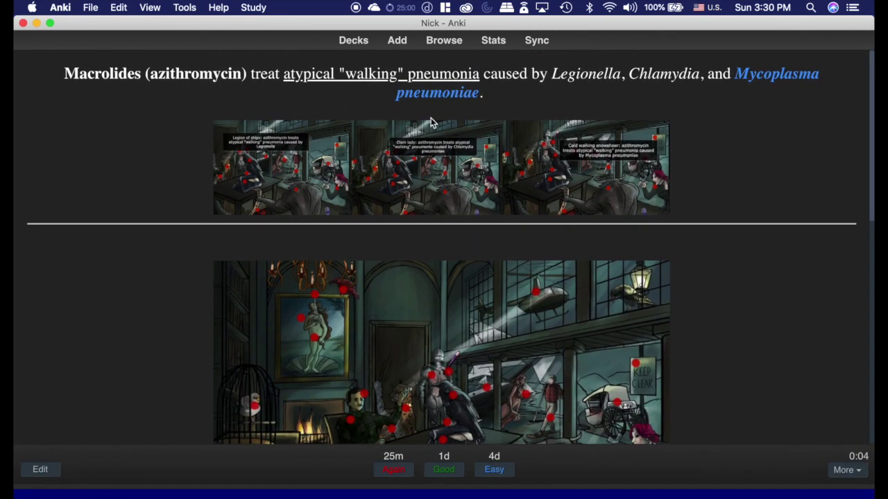
{"action": "left_click", "coordinate": [439, 171]}
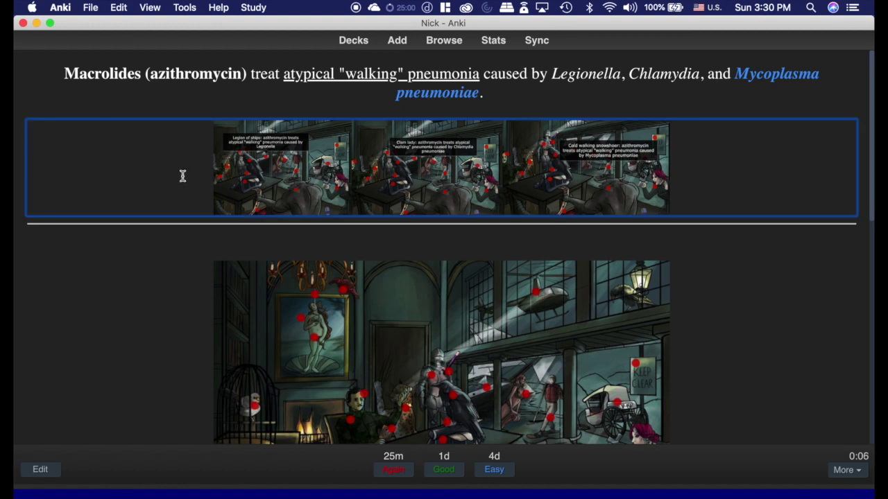
Set the Add window's note type to Cloze-AnKingSketchy and bring up its card templates.
{"action": "left_click", "coordinate": [401, 40]}
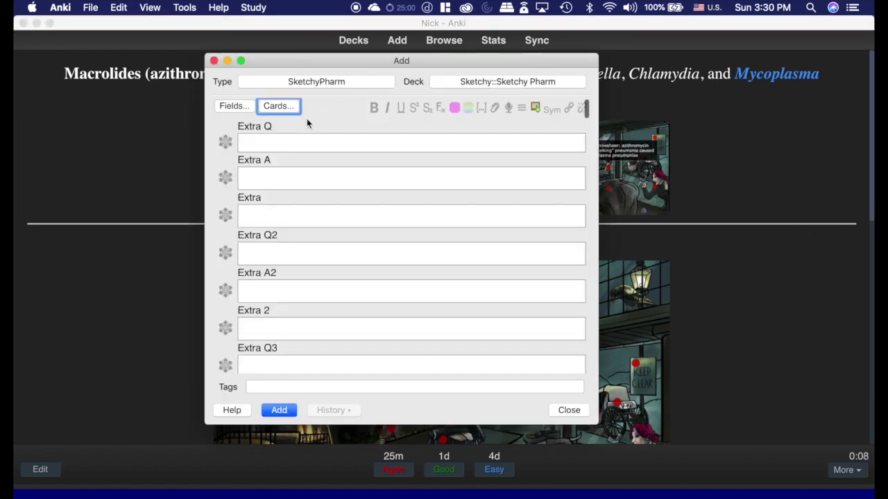
{"action": "left_click", "coordinate": [317, 78]}
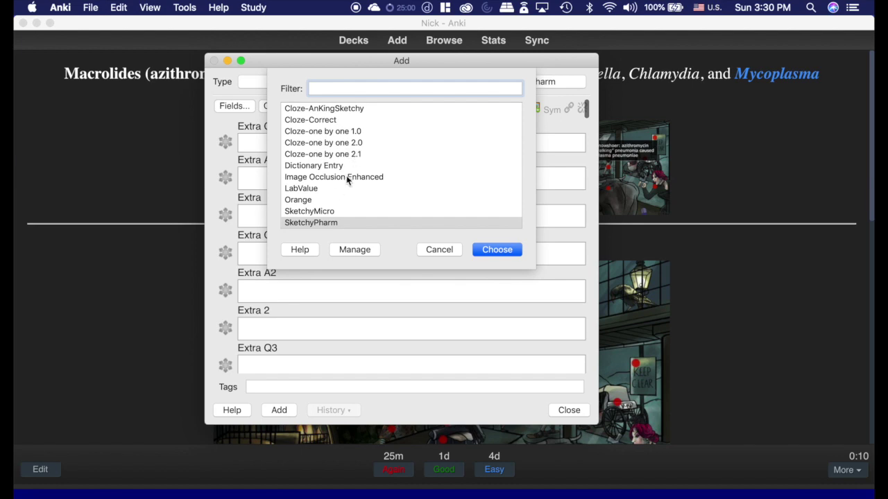
{"action": "scroll", "coordinate": [331, 198], "scroll_direction": "up", "scroll_amount": 1}
{"action": "scroll", "coordinate": [333, 174], "scroll_direction": "up", "scroll_amount": 1}
{"action": "left_click", "coordinate": [337, 132]}
{"action": "left_click", "coordinate": [492, 249]}
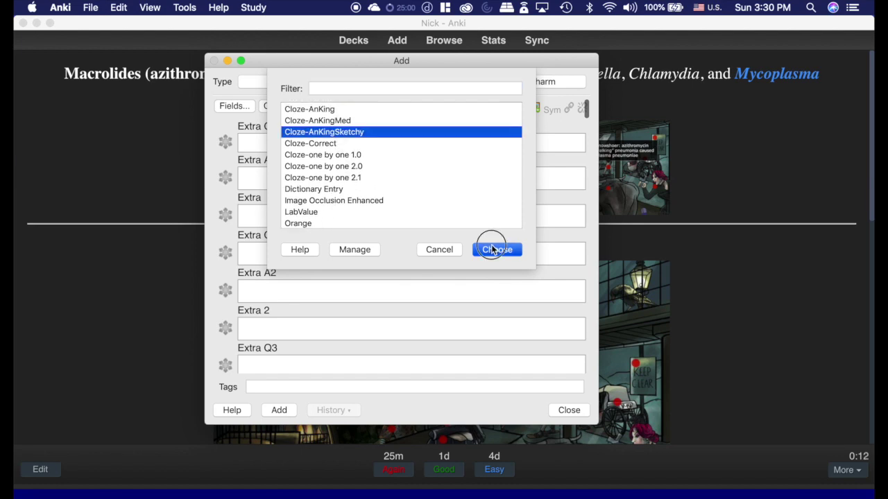
{"action": "left_click", "coordinate": [290, 107]}
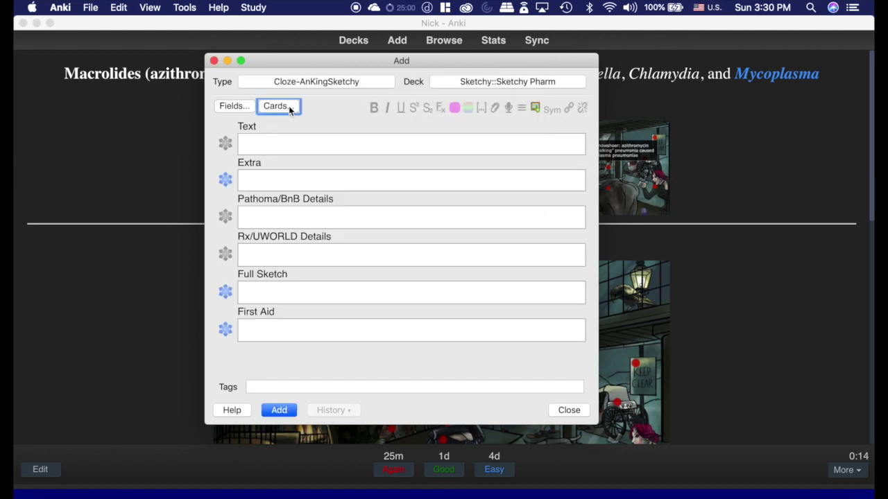